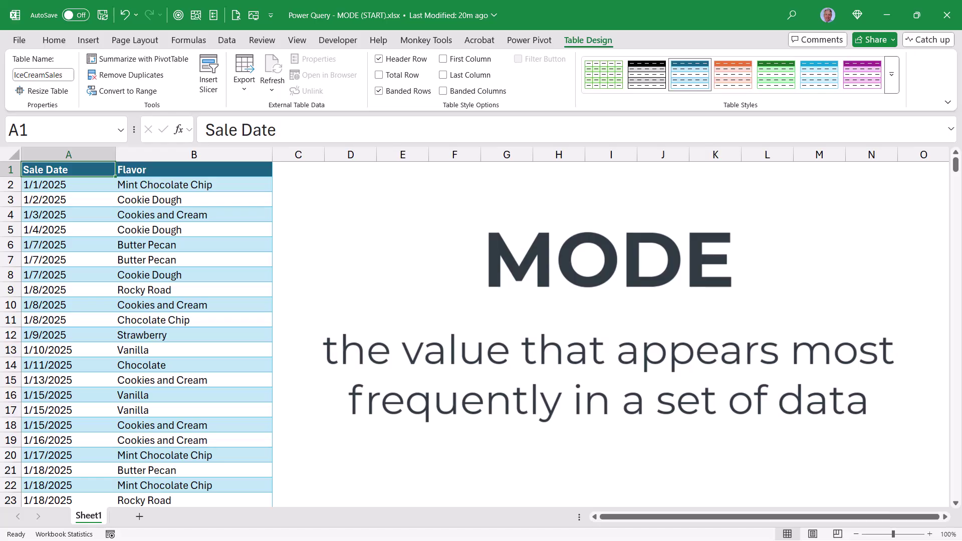
Look over the sale dates and flavor values in the IceCreamSales sheet data.
mouse_move(955, 163)
mouse_down()
mouse_move(955, 523)
mouse_move(954, 153)
mouse_up()
drag(60, 184, 75, 469)
drag(166, 187, 157, 455)
key(Up)
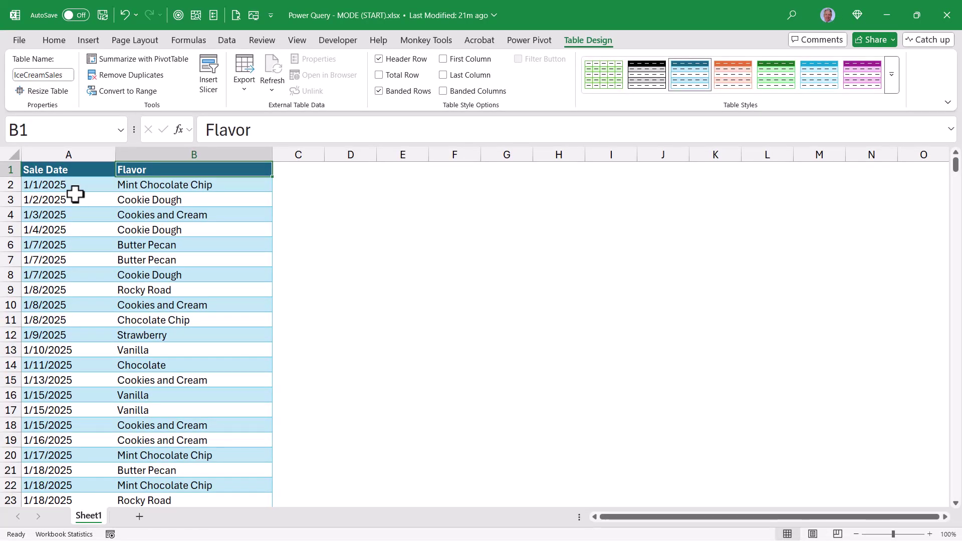
Load the IceCreamSales table into Power Query and set Sale Date's type to Date.
click(225, 38)
click(62, 94)
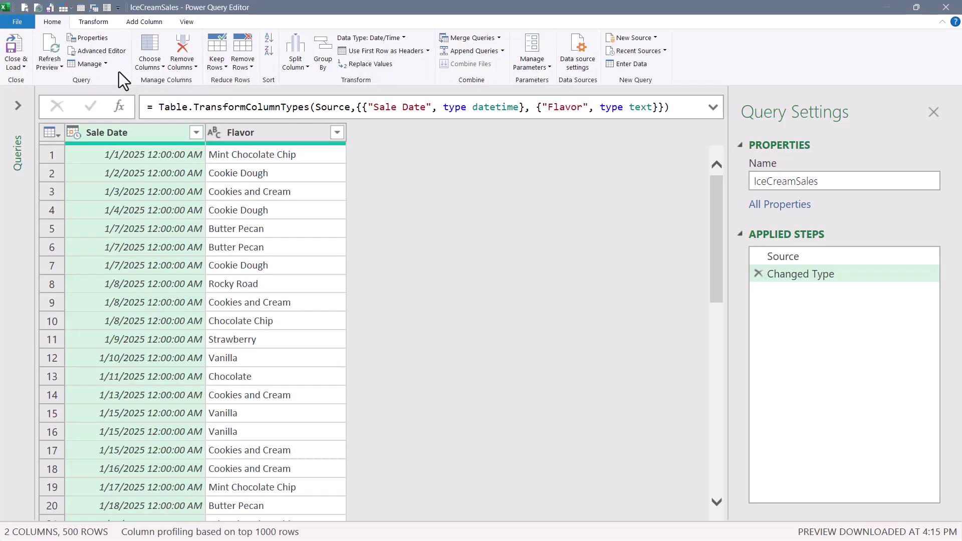
click(73, 134)
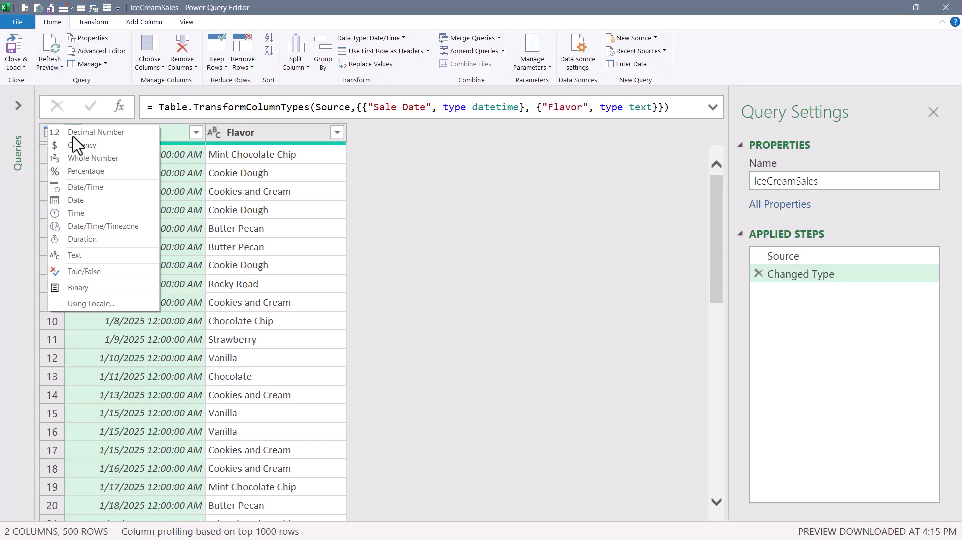
click(81, 200)
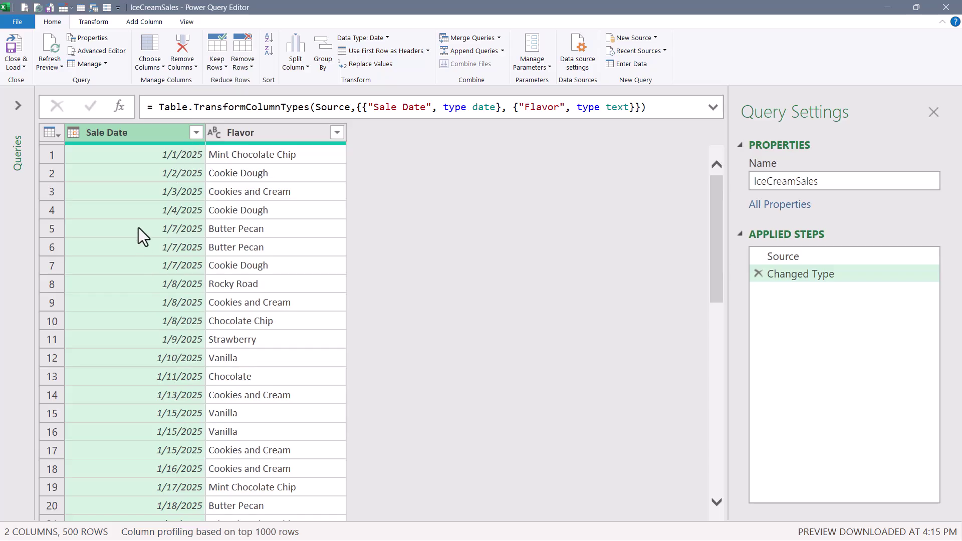
Convert the Sale Date values to month names with Date > Month > Name of Month.
click(82, 20)
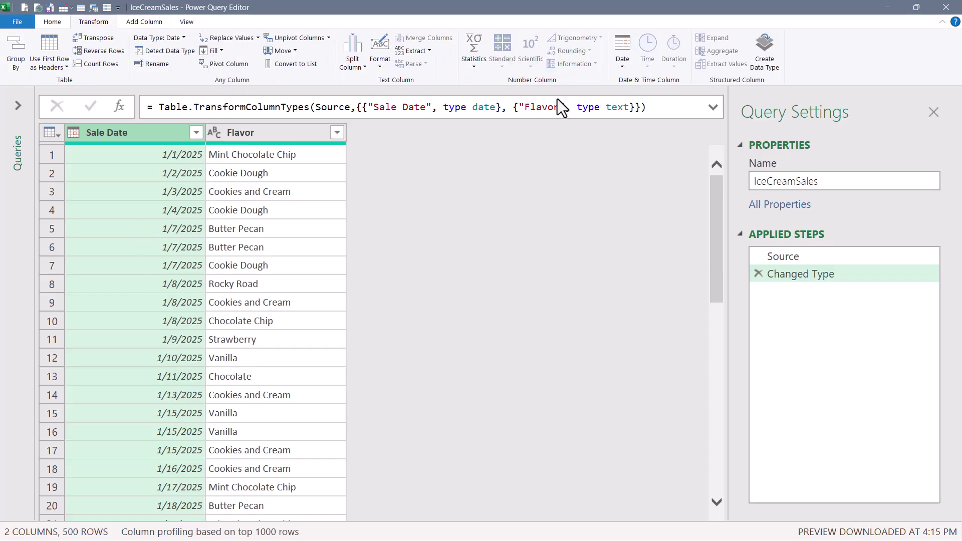
click(620, 56)
mouse_move(620, 135)
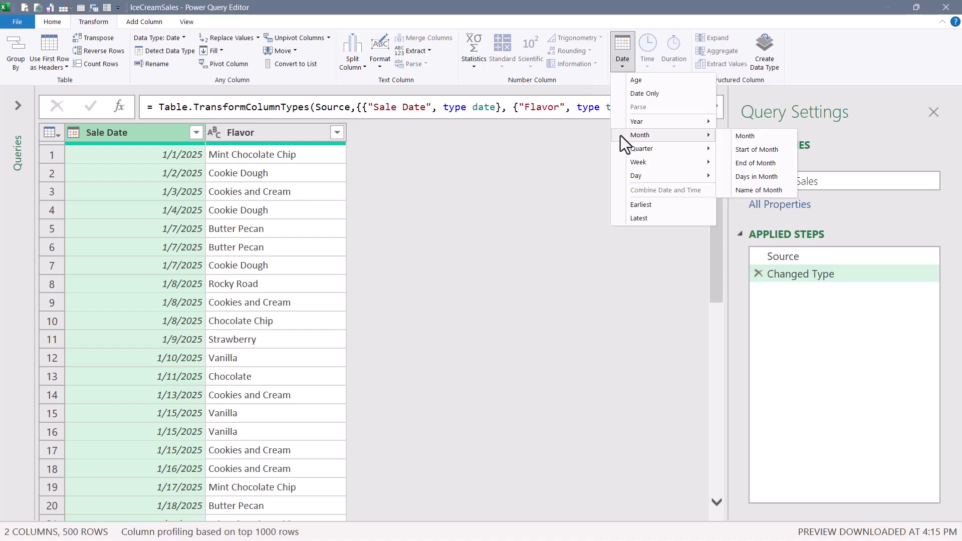
click(753, 191)
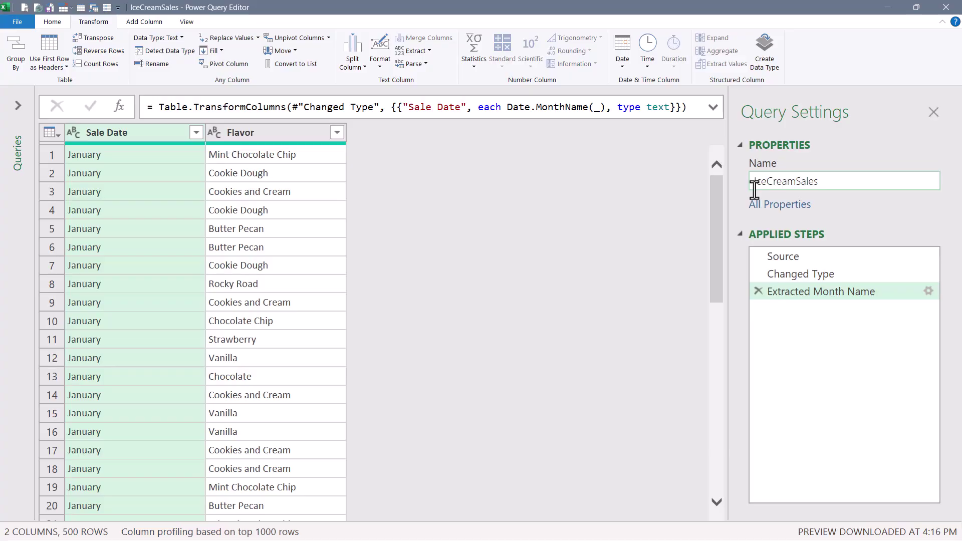
Rename the Sale Date column to Month.
double_click(128, 136)
text(Month)
key(Return)
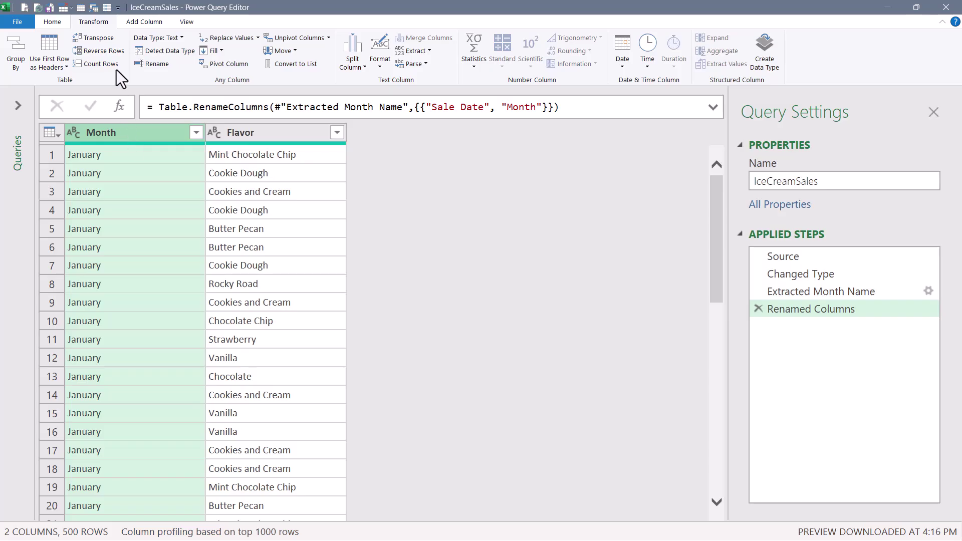
Group rows by Month with a new Flavor column using Max of Flavor.
click(8, 68)
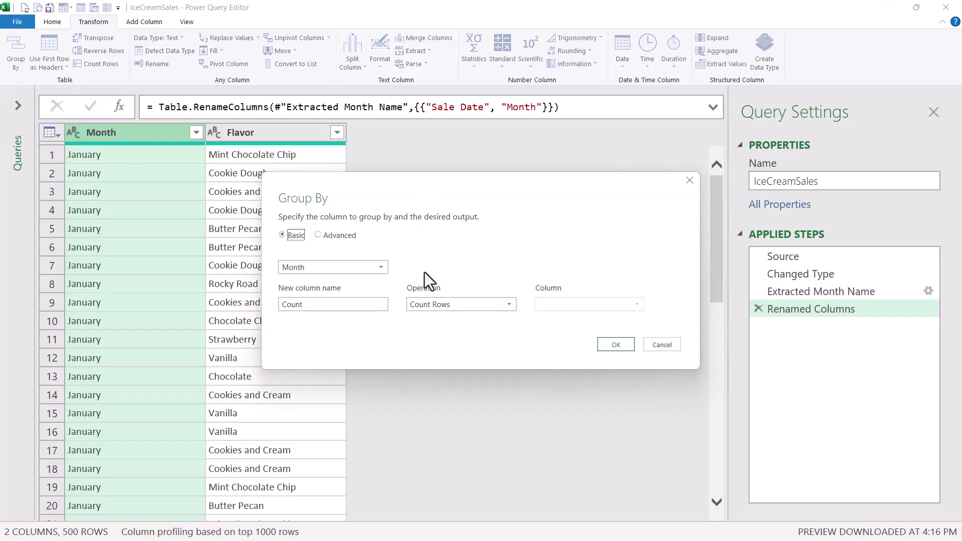
drag(326, 301, 246, 297)
text(Flavor)
click(431, 305)
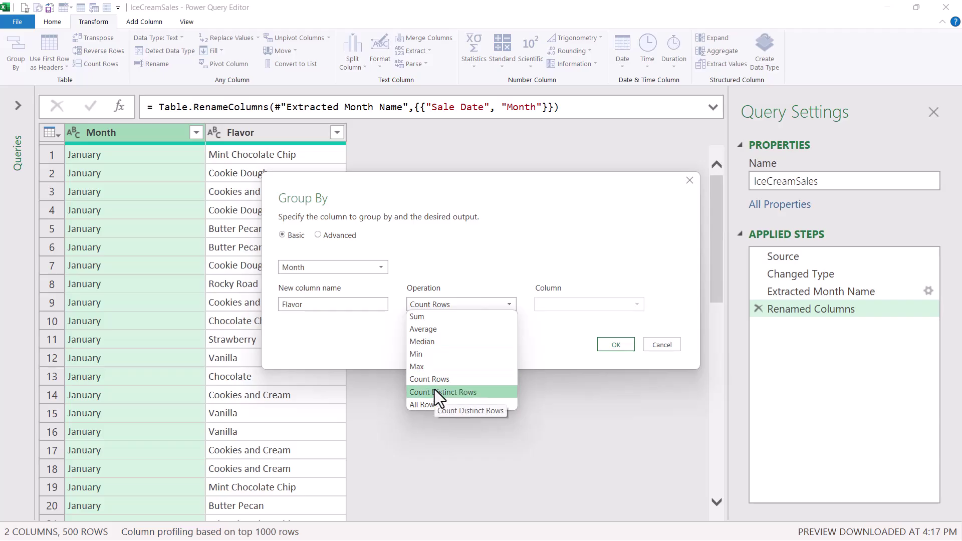
click(426, 365)
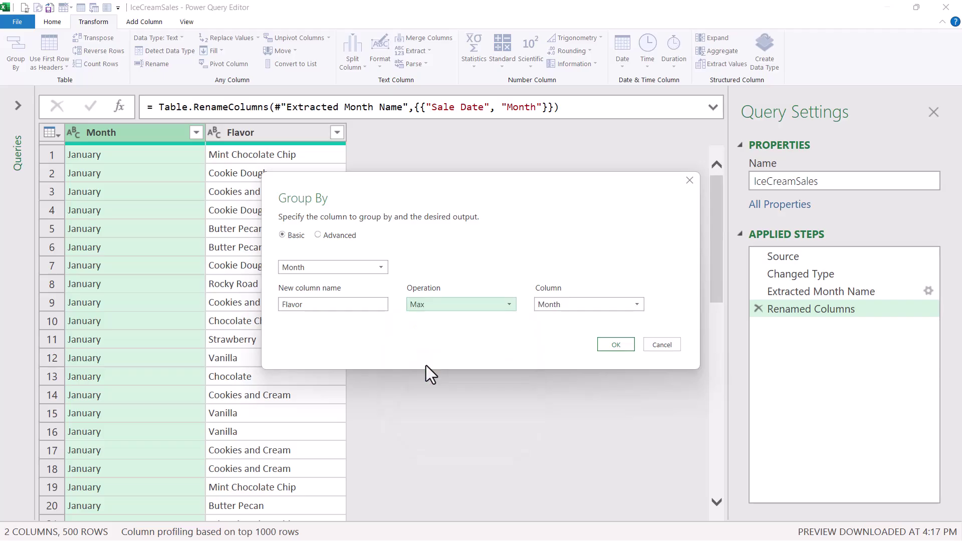
click(551, 308)
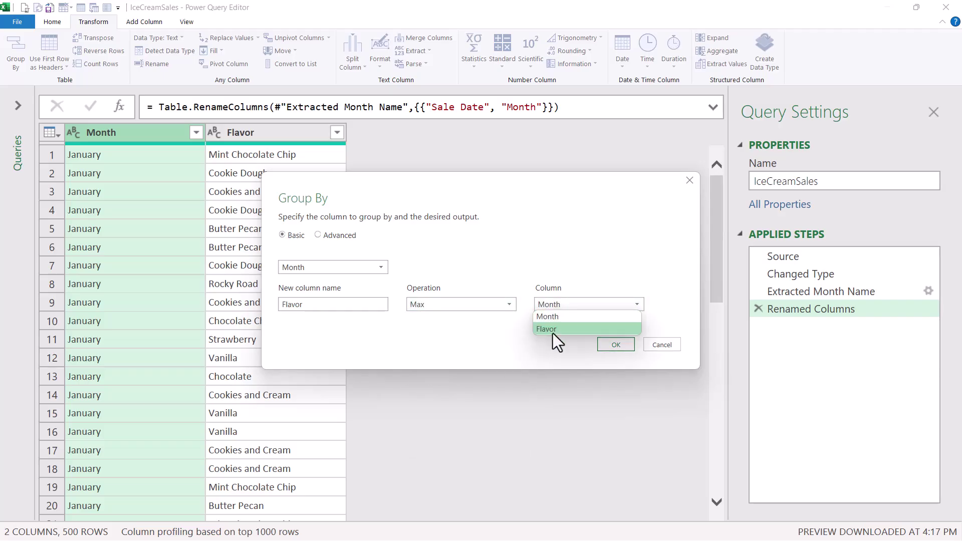
click(552, 331)
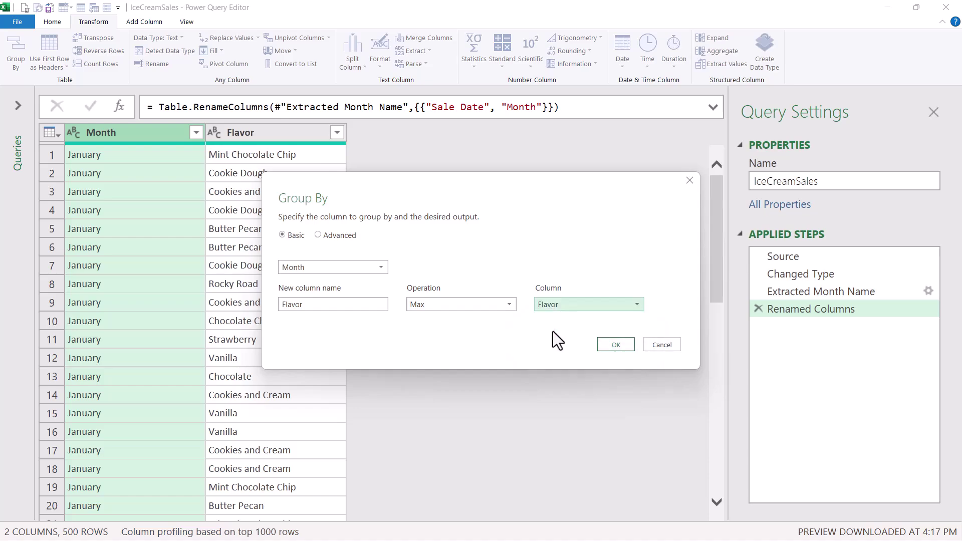
click(619, 344)
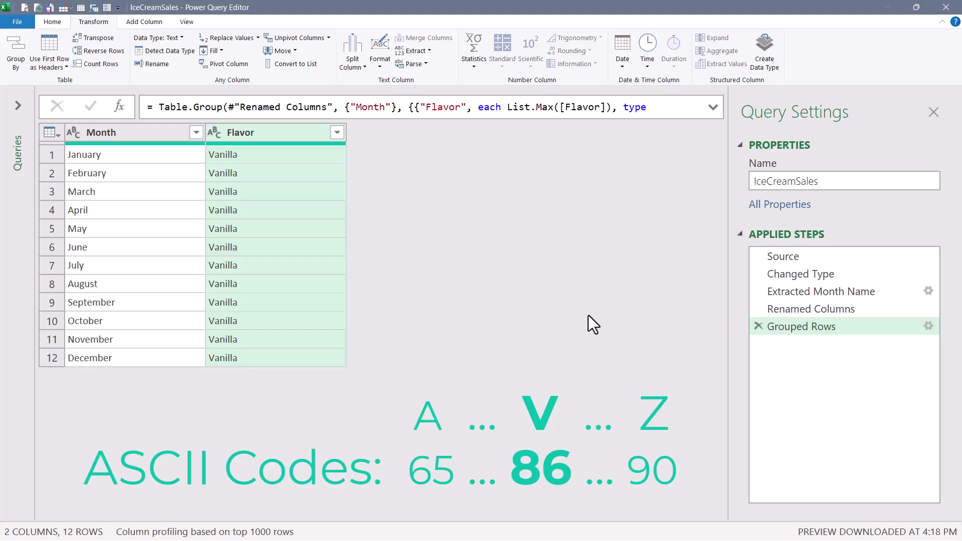
Change List.Max to List.Mode in the grouping formula so each month shows its top flavor.
click(713, 108)
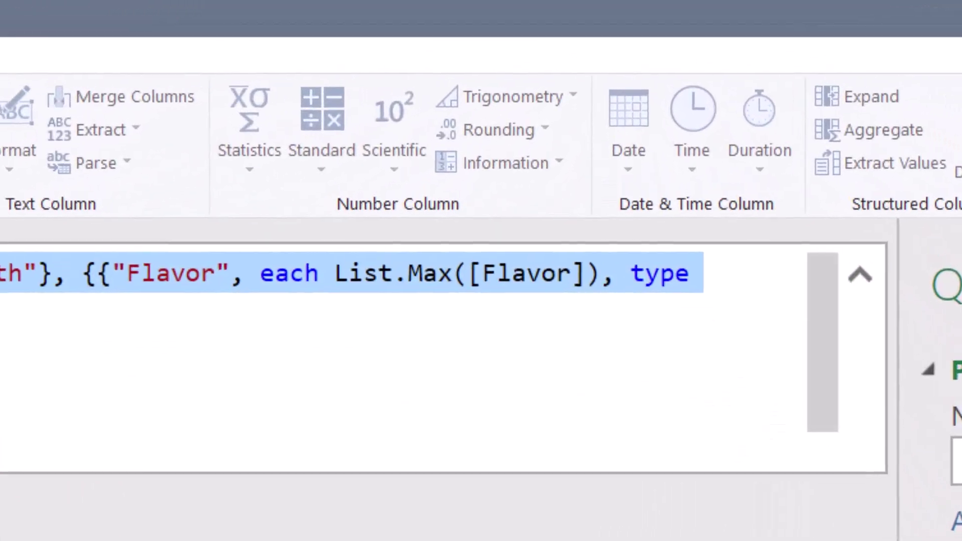
double_click(435, 276)
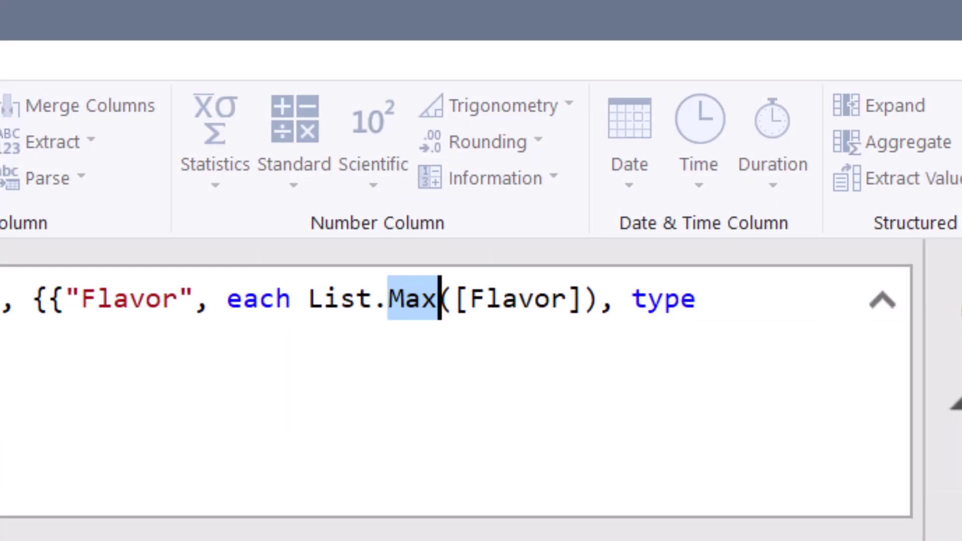
text(Mode)
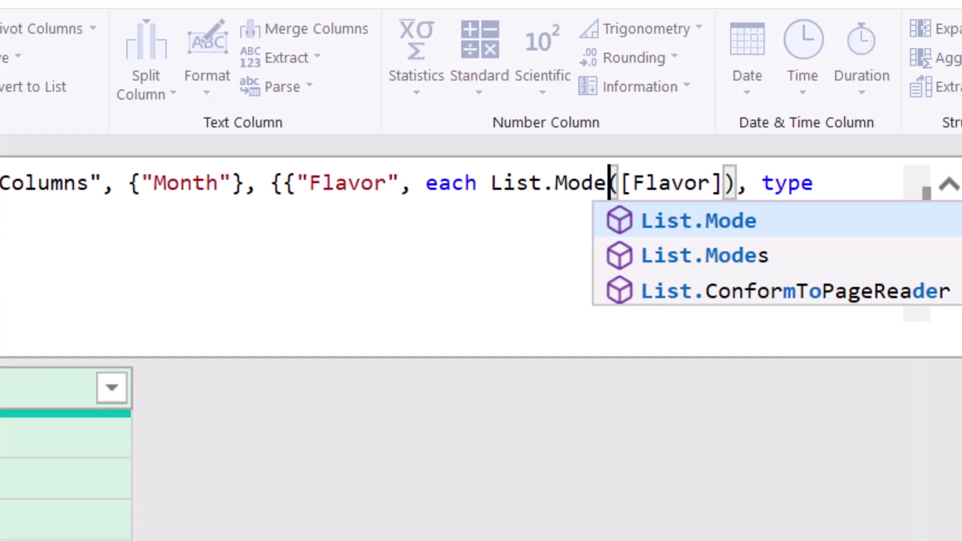
click(90, 39)
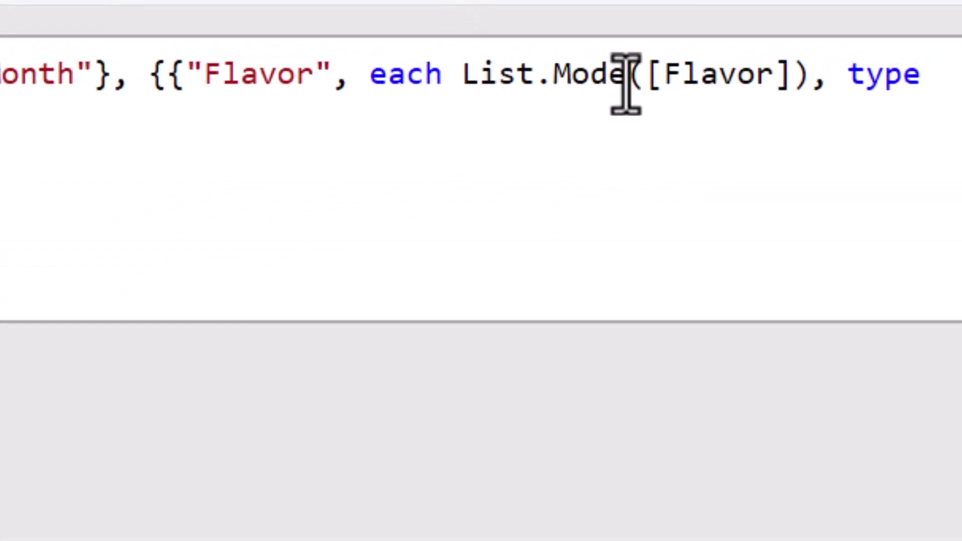
Change List.Mode to List.Modes in the grouping formula to return tied flavors as lists.
click(626, 84)
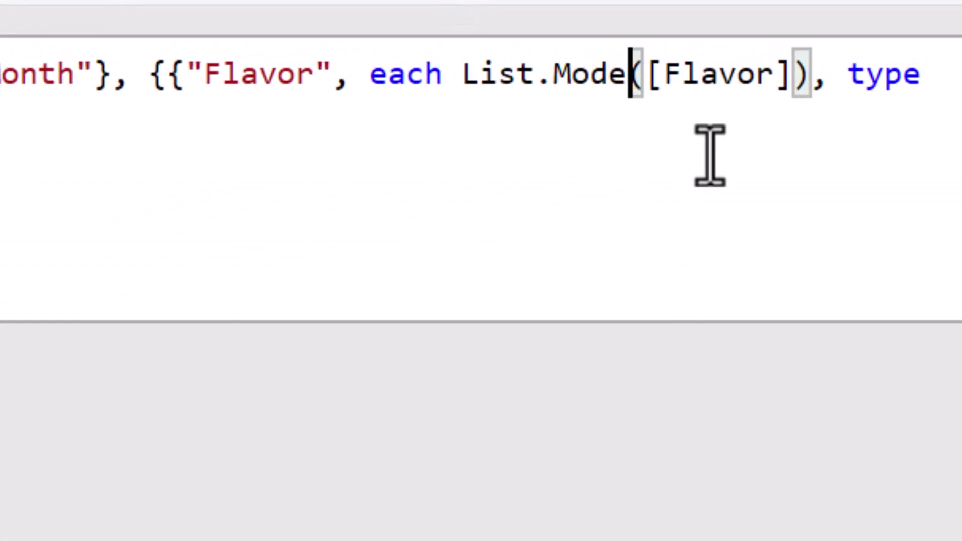
text(s", {"M)
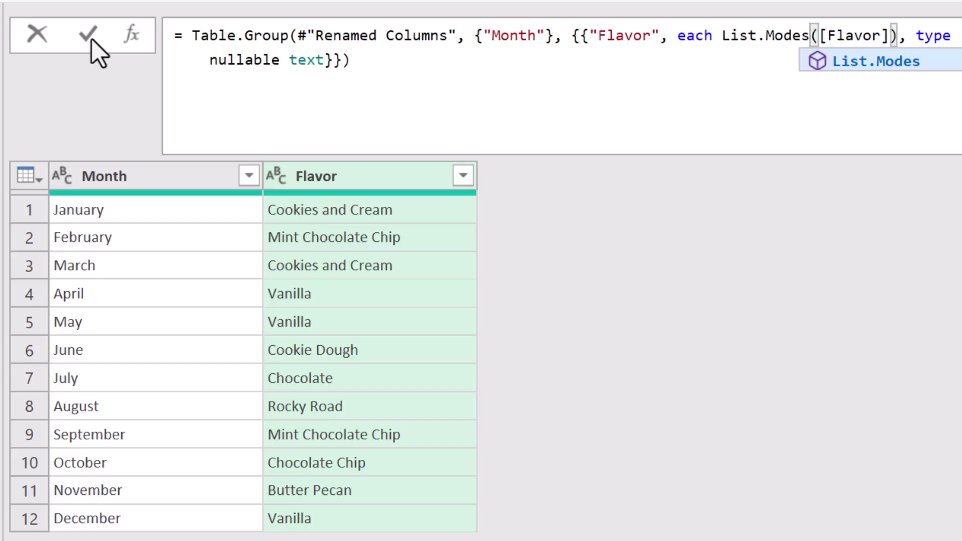
click(90, 36)
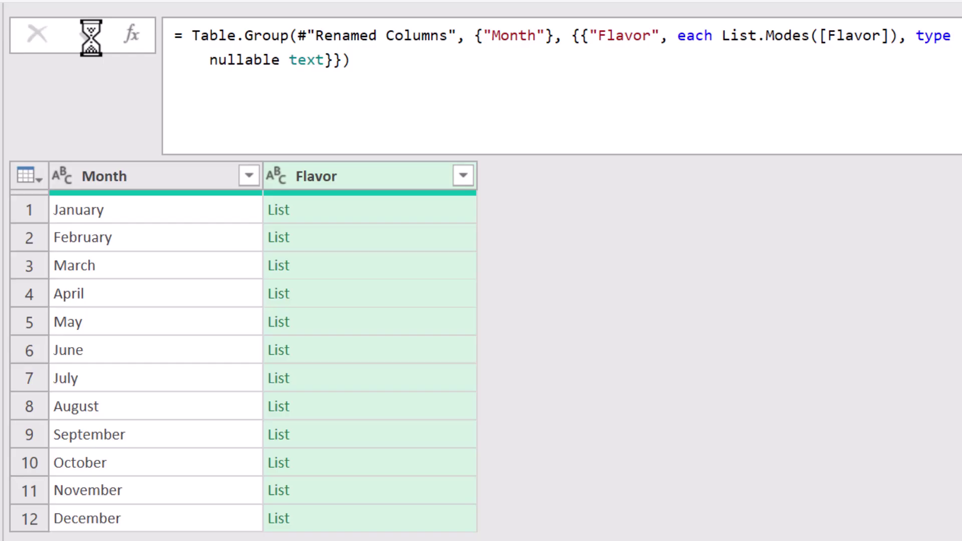
Preview the January and February flavor lists and select the Flavor column.
click(354, 211)
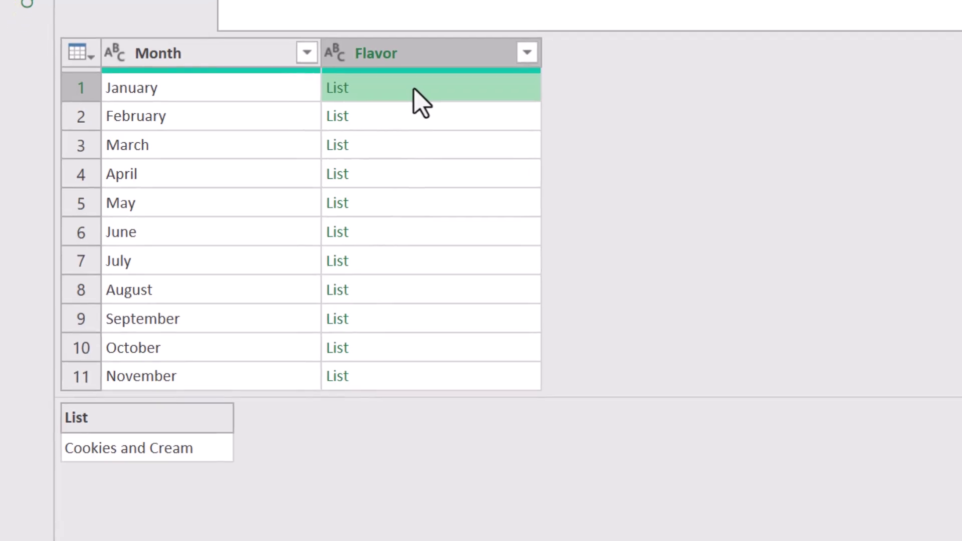
click(393, 125)
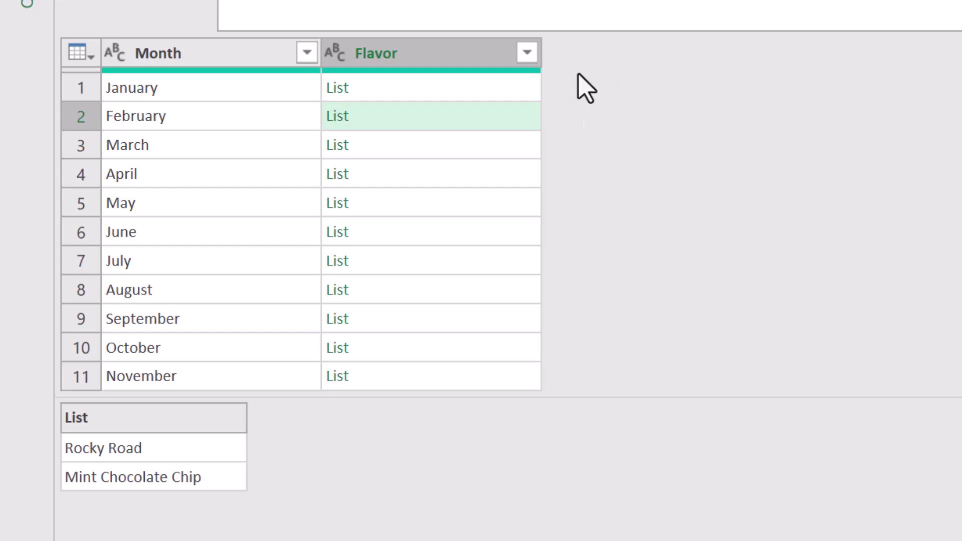
click(540, 55)
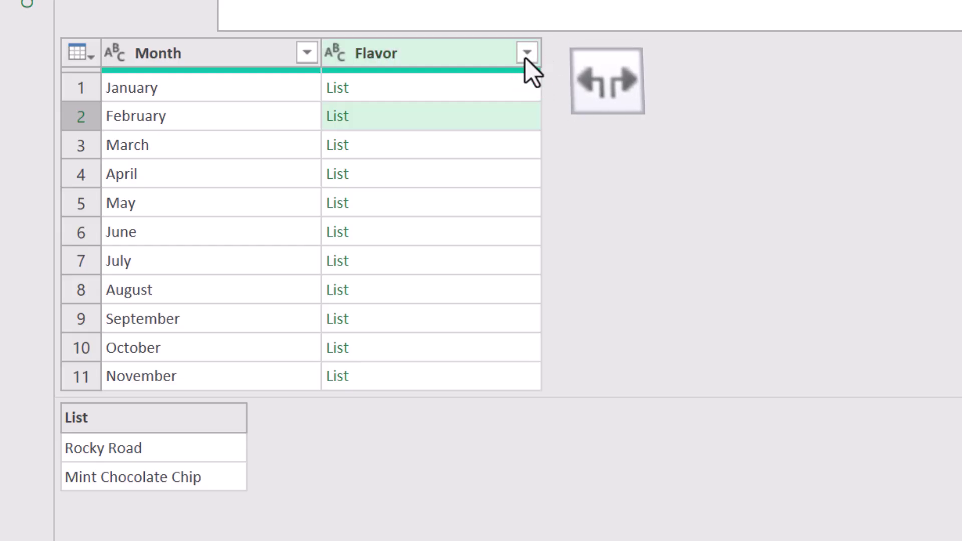
click(534, 60)
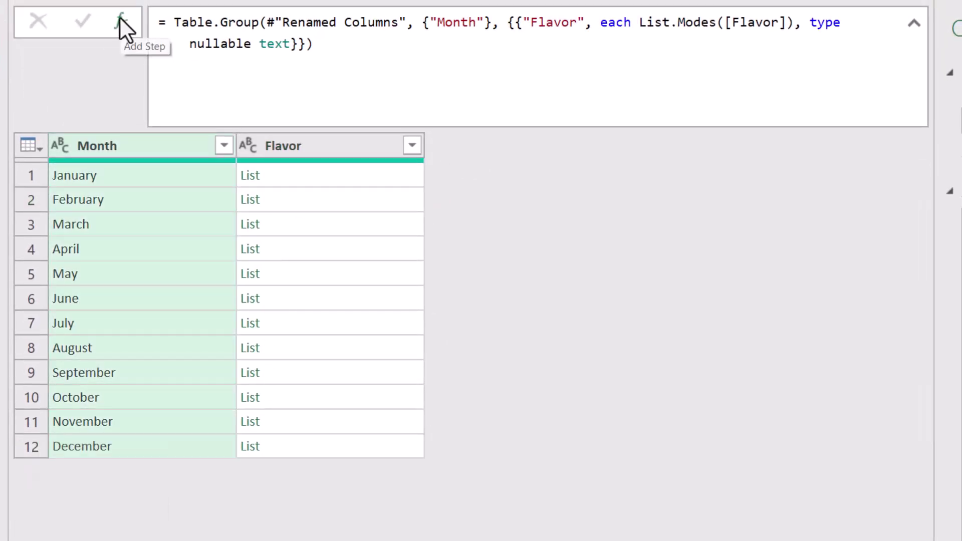
Add a Table.TransformColumns step on Grouped Rows with Flavor as 'each if _ is list then _ else null'.
click(121, 21)
text(table #"Grouped Rows)
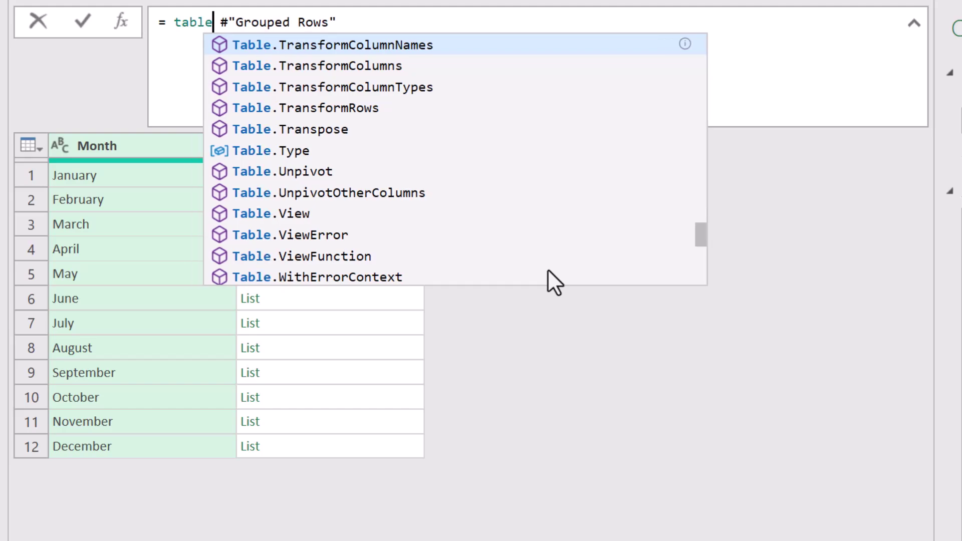
key(Down)
key(Tab)
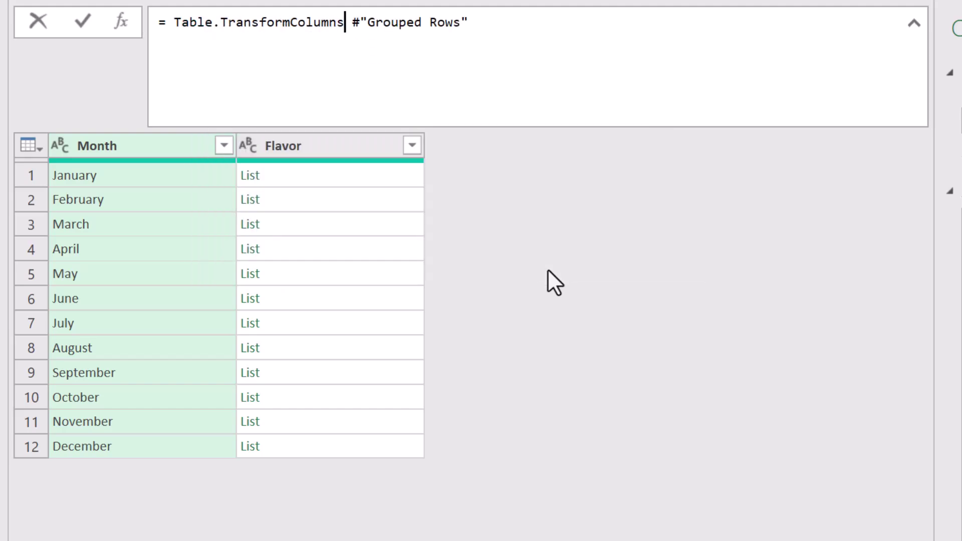
text(()
key(End)
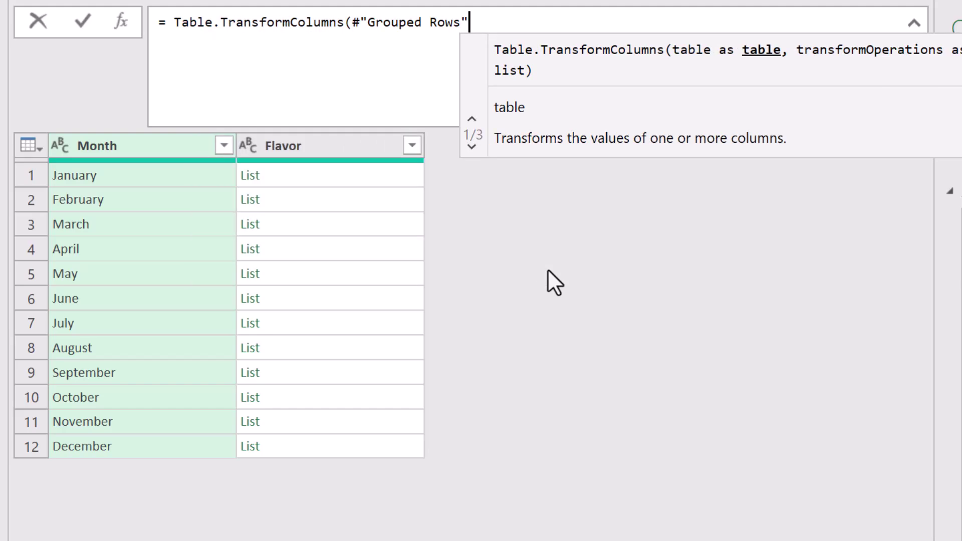
text(, )
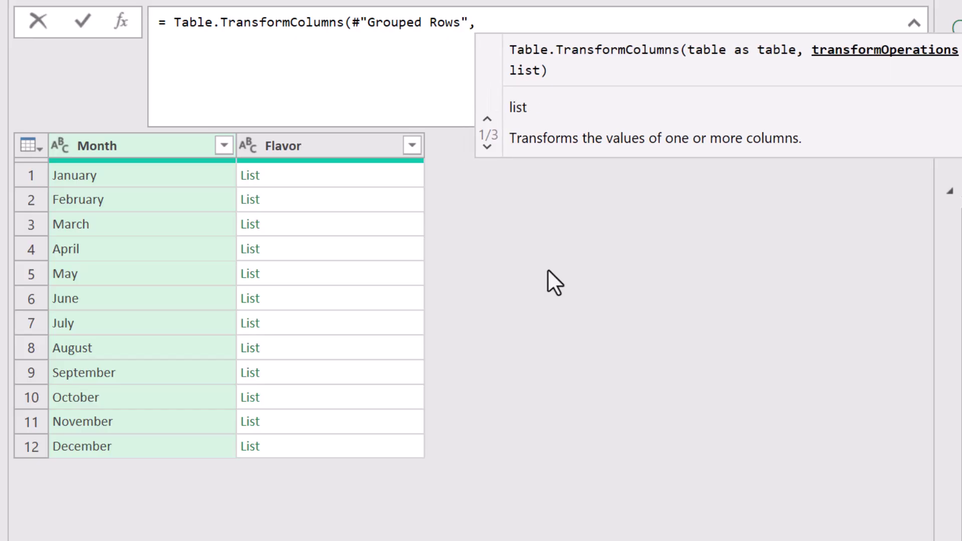
text({)
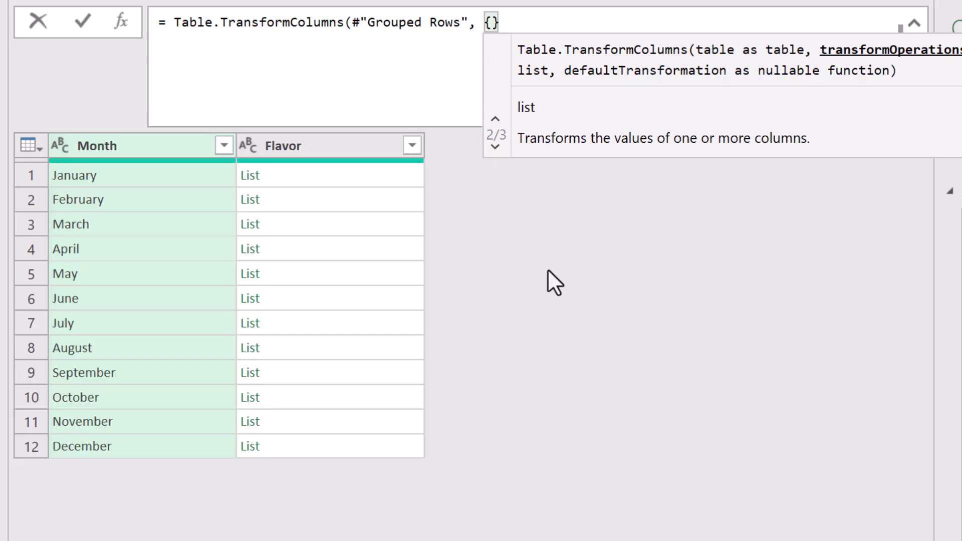
text("Flavor",)
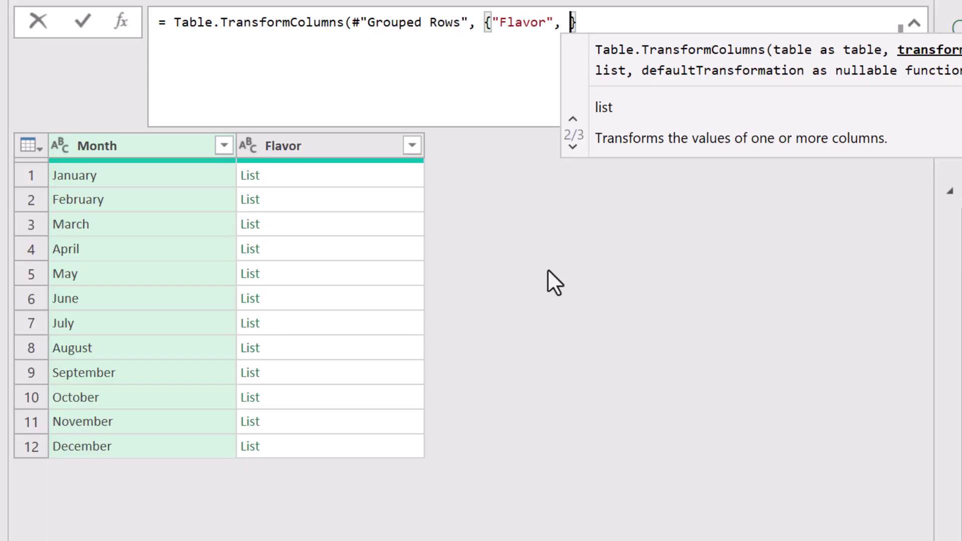
text(each if )
text(_ is l)
text(ist then _)
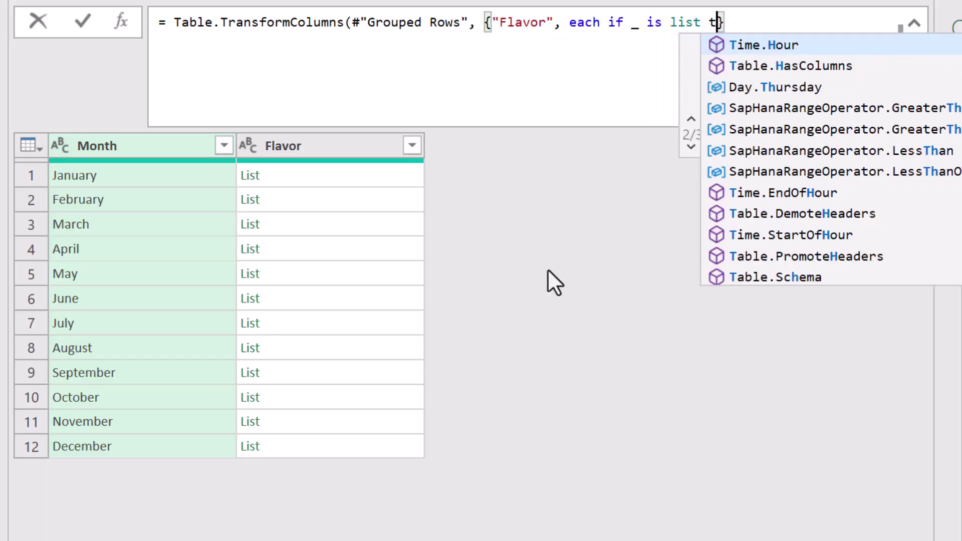
text( else null)
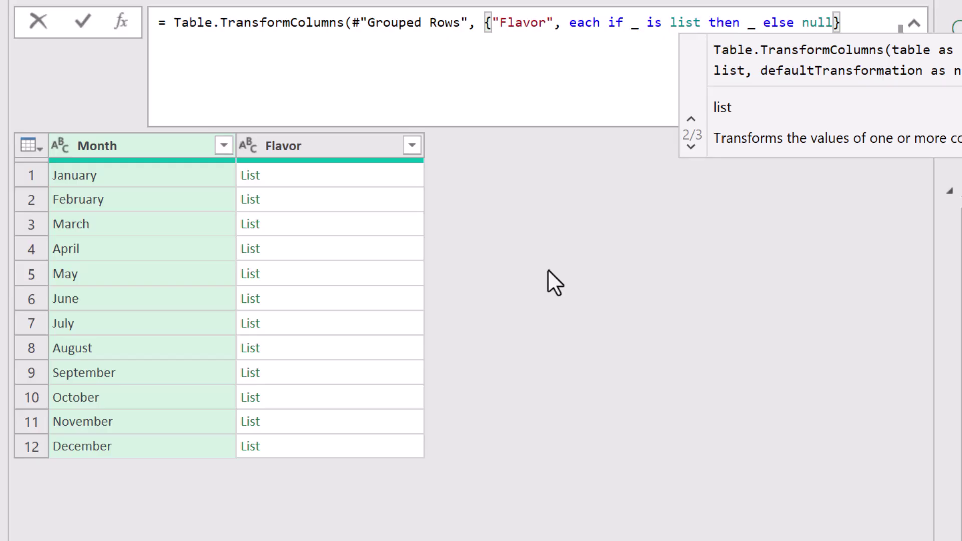
text())
key(Return)
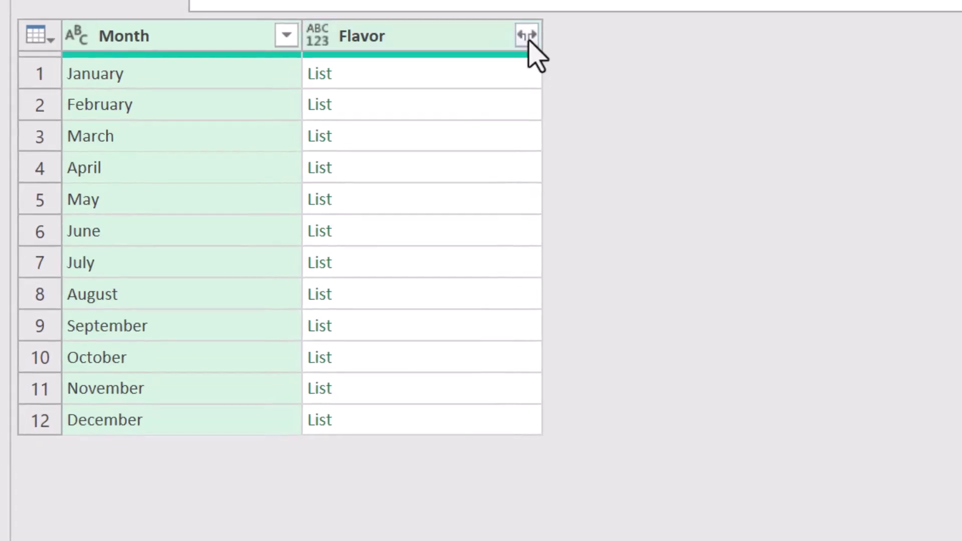
click(527, 36)
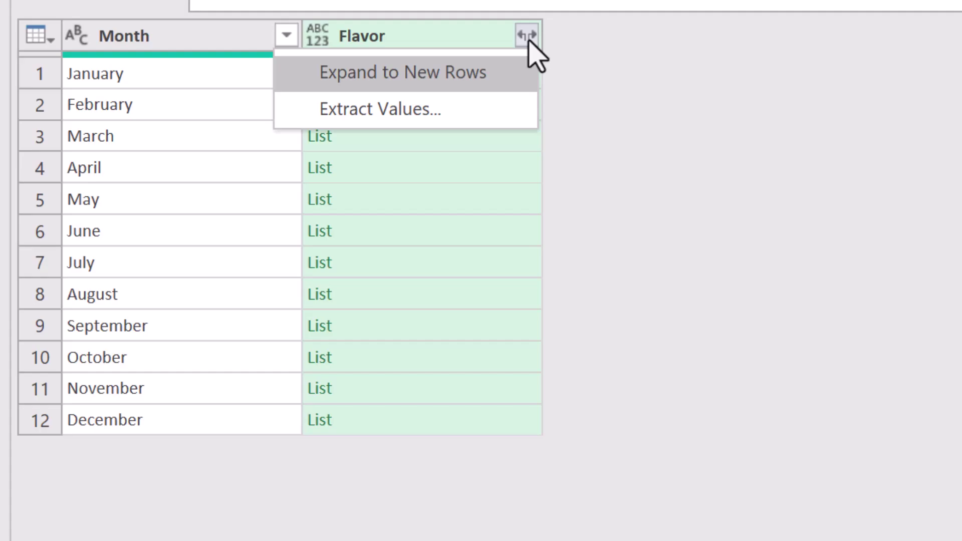
click(380, 109)
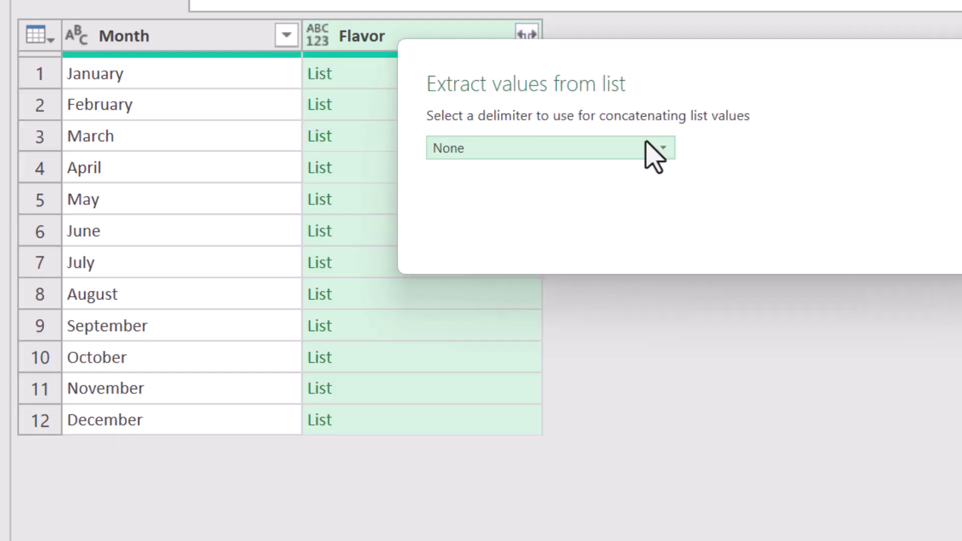
click(653, 157)
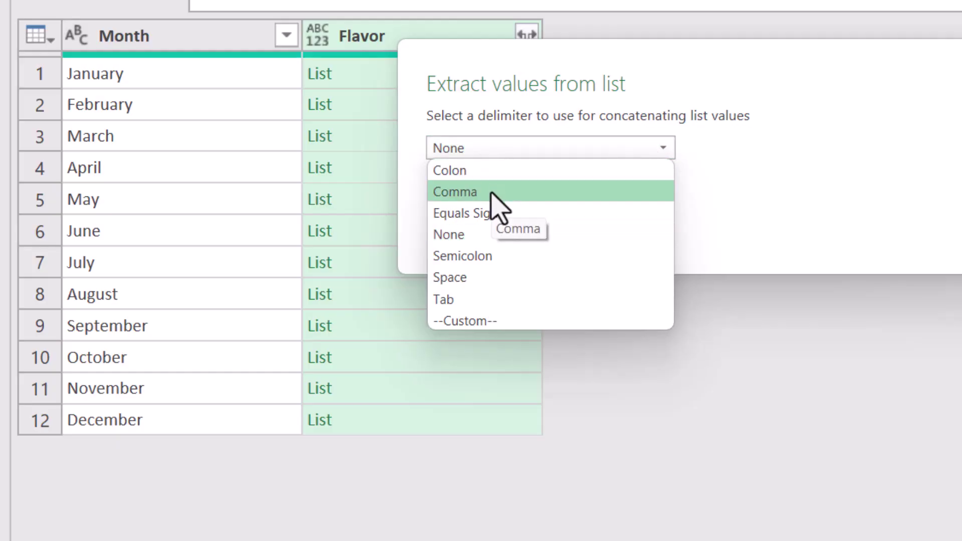
click(486, 321)
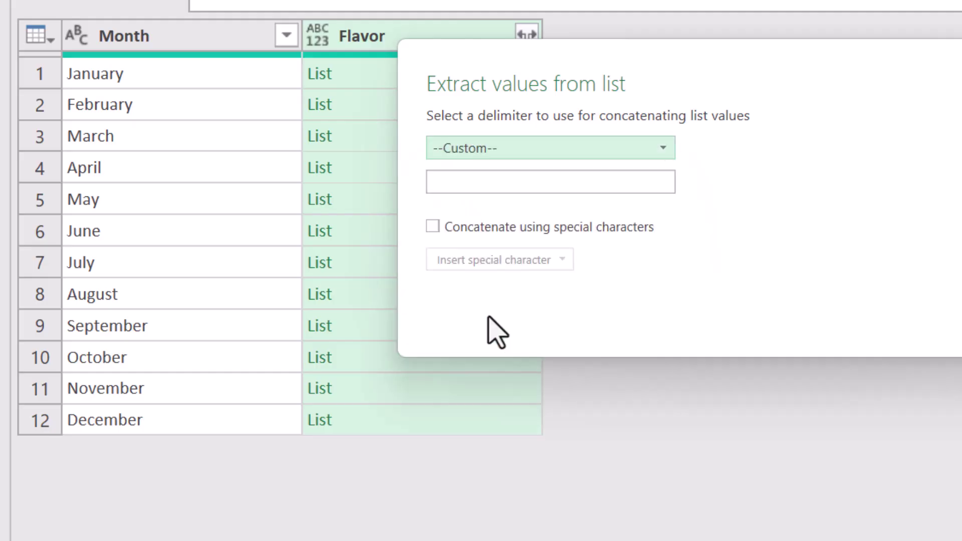
click(484, 184)
text(,)
key(Return)
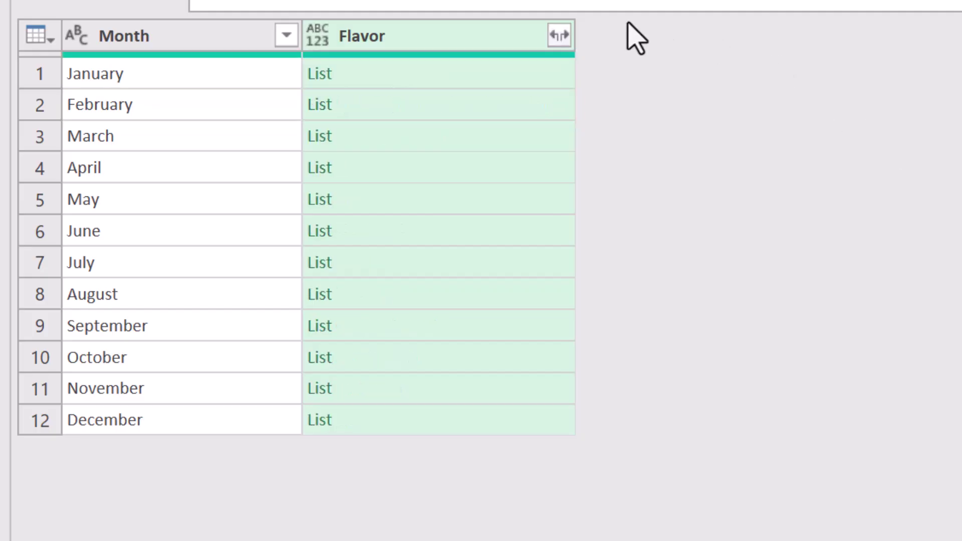
Try expanding the Flavor lists into new rows, then undo it.
click(560, 36)
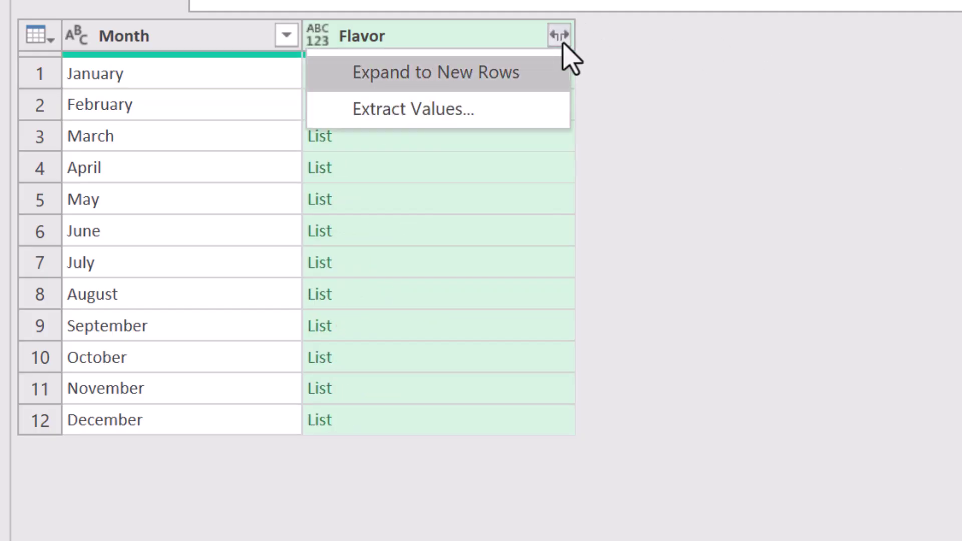
click(525, 79)
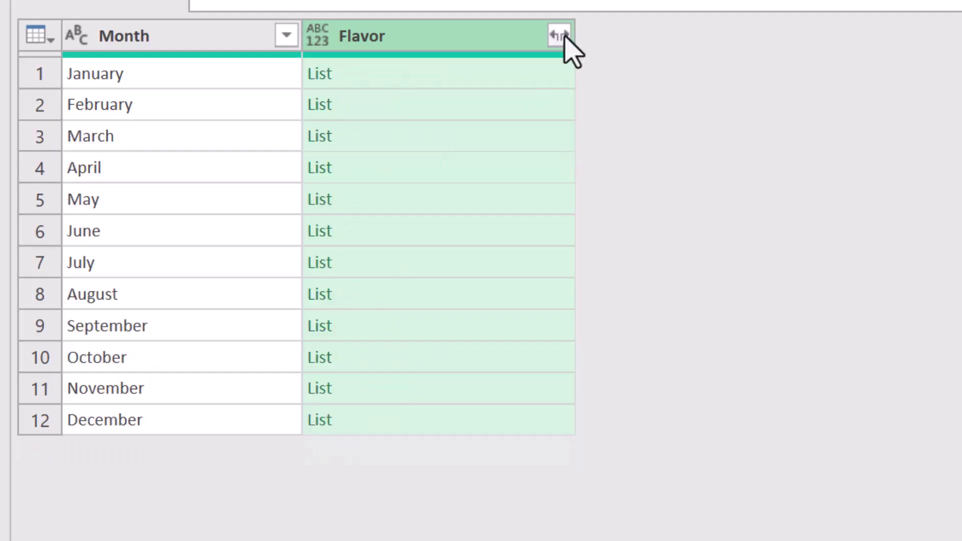
click(559, 35)
Extract the Flavor list values as text joined by a custom ', ' delimiter.
click(400, 109)
click(464, 150)
click(468, 320)
click(476, 181)
text(,)
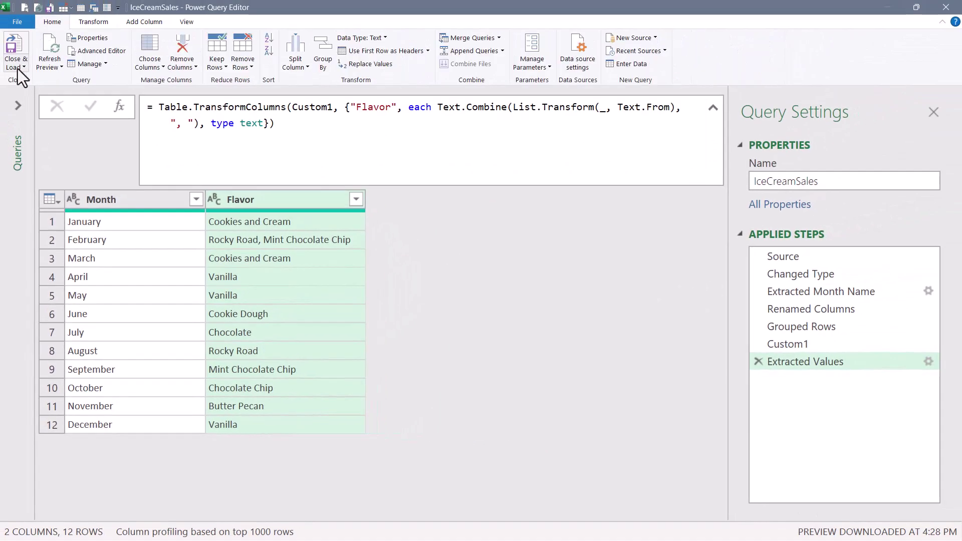
Close & Load the query to the existing worksheet starting at cell D1.
click(17, 68)
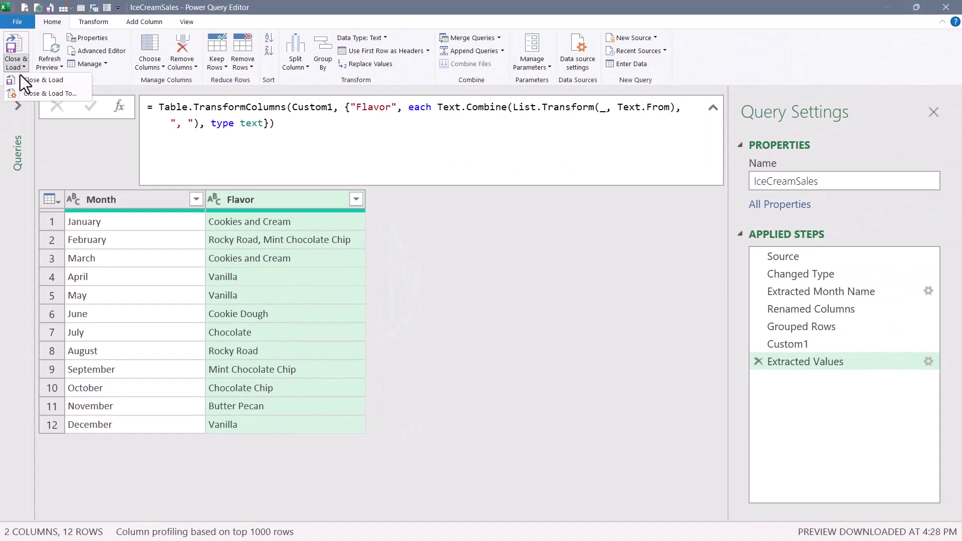
click(28, 86)
click(304, 381)
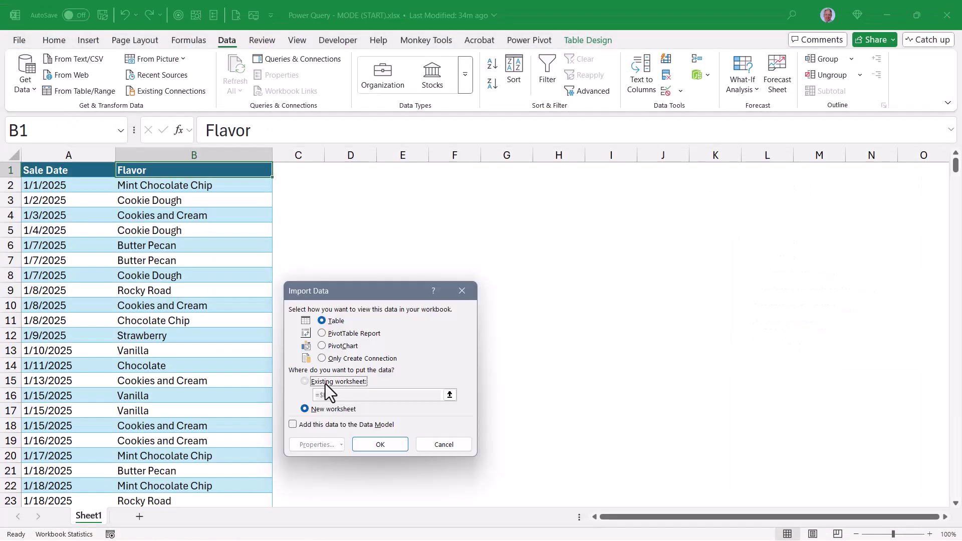
click(350, 170)
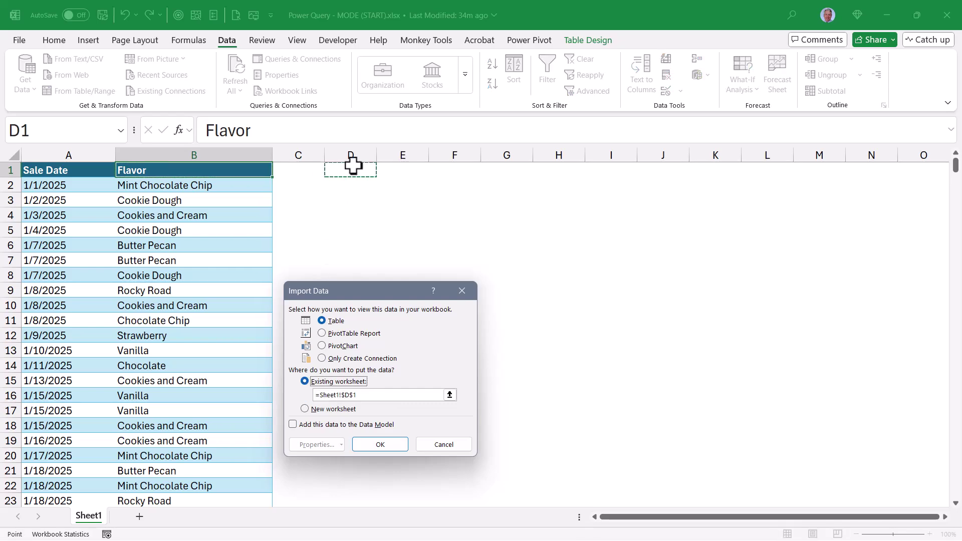
click(377, 442)
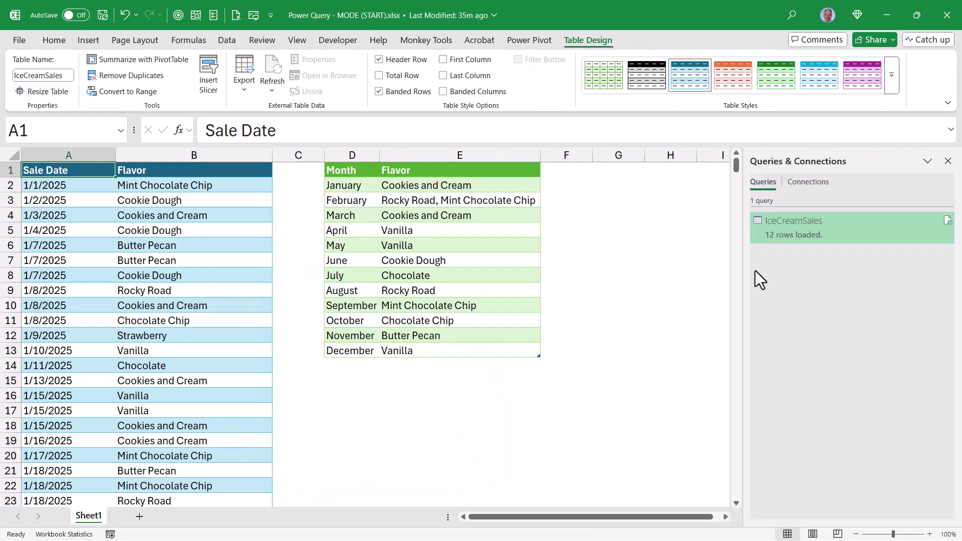